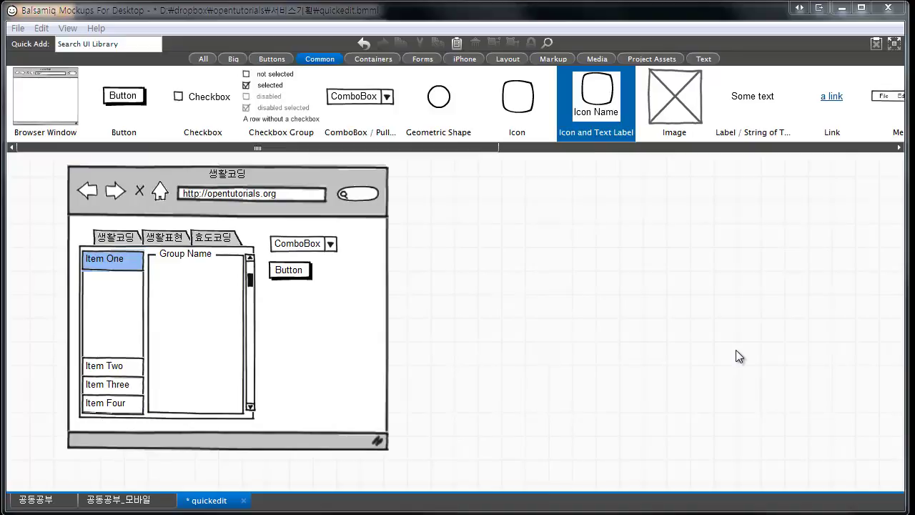
- Select the browser wireframe's elements, then clear the selection
{"action": "left_click_drag", "start_coordinate": [36, 164], "coordinate": [430, 470]}
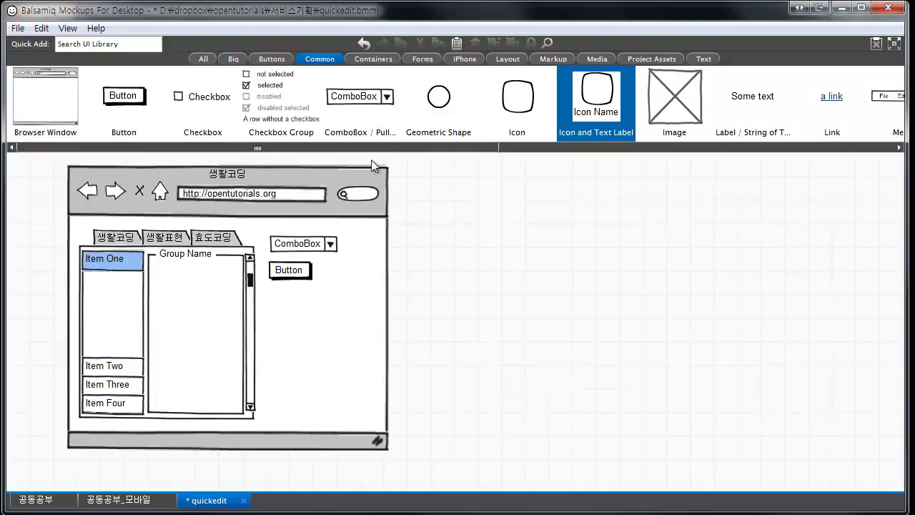
{"action": "left_click", "coordinate": [396, 195]}
{"action": "left_click", "coordinate": [398, 192]}
- Place a trial ComboBox and Field Set from the Forms library, then delete both
{"action": "left_click", "coordinate": [430, 58]}
{"action": "left_click_drag", "start_coordinate": [454, 98], "coordinate": [501, 240]}
{"action": "left_click_drag", "start_coordinate": [605, 113], "coordinate": [538, 245]}
{"action": "left_click", "coordinate": [576, 287]}
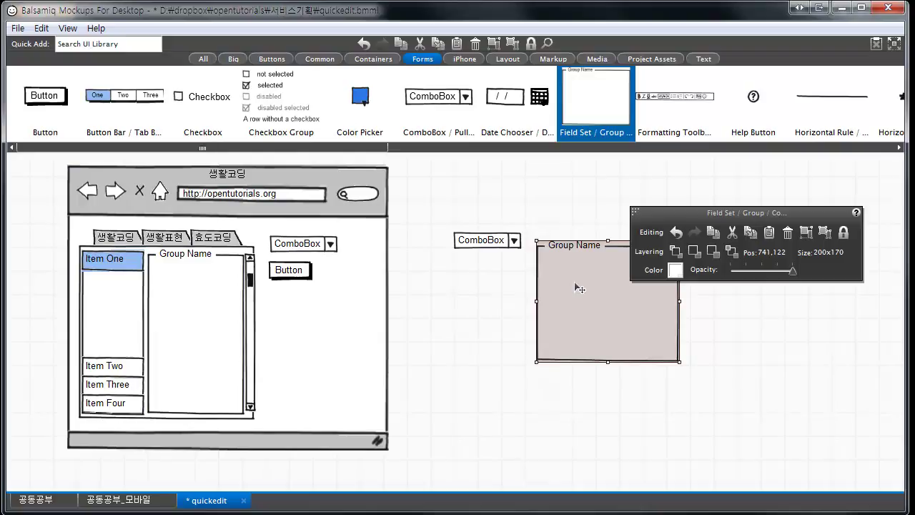
{"action": "left_click_drag", "start_coordinate": [421, 187], "coordinate": [702, 410]}
{"action": "key", "text": "Delete"}
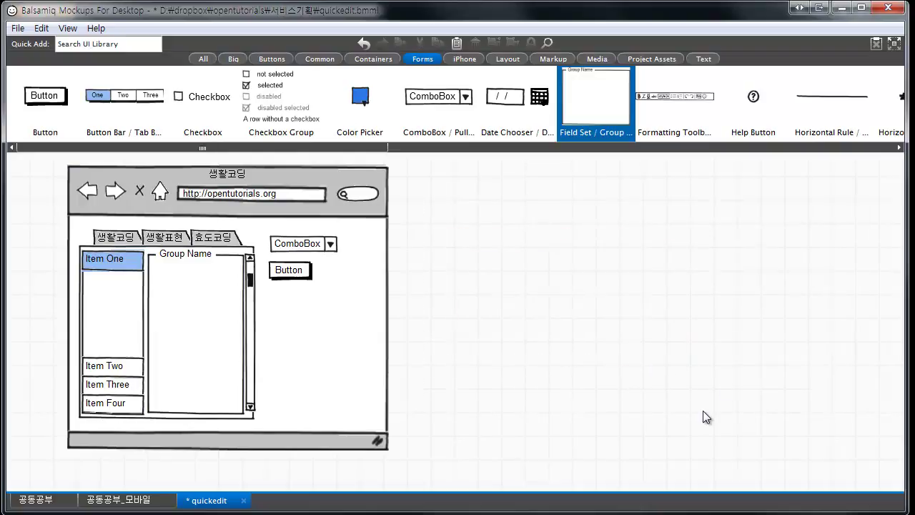
- Export the mockup as a PNG image named quickedit.png into the 서비스기획 folder
{"action": "left_click", "coordinate": [17, 30]}
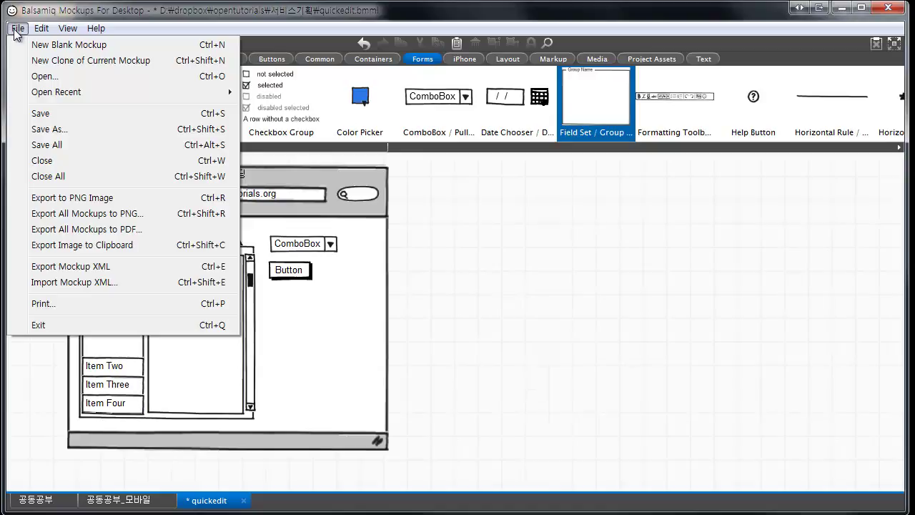
{"action": "left_click", "coordinate": [459, 249]}
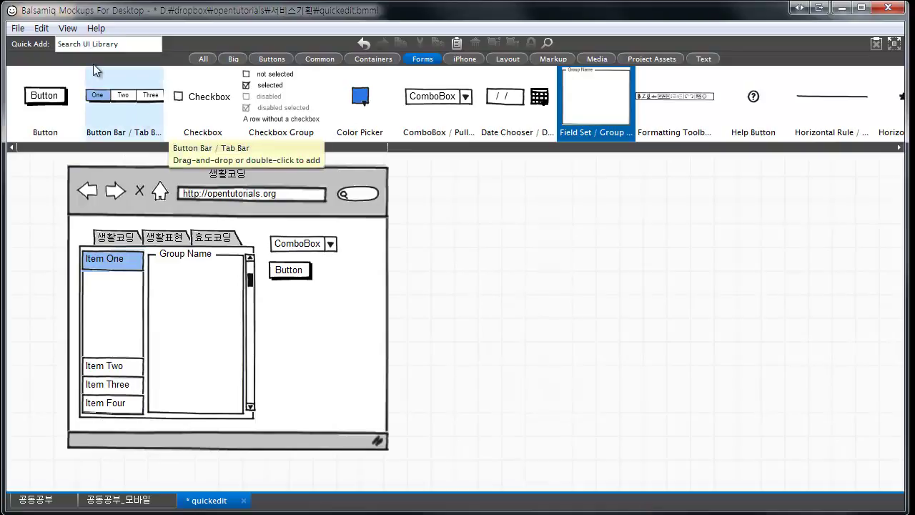
{"action": "left_click", "coordinate": [25, 31]}
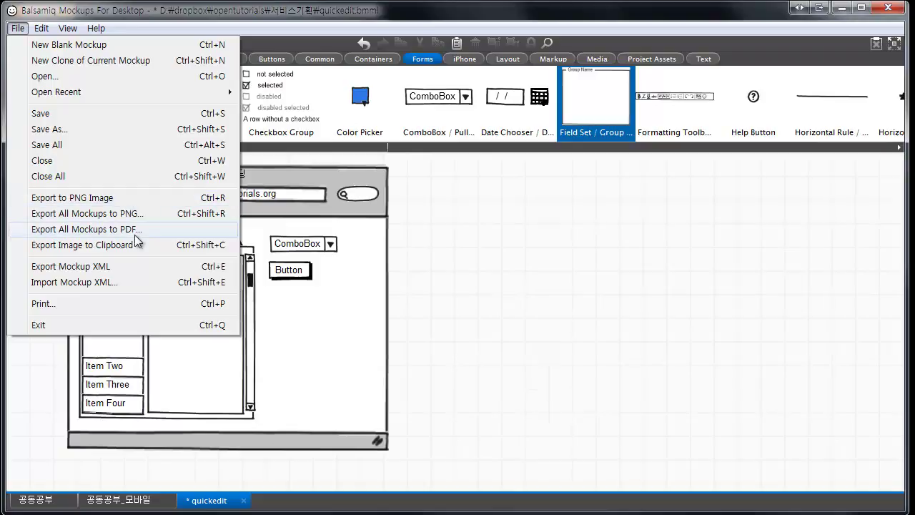
{"action": "left_click", "coordinate": [125, 196]}
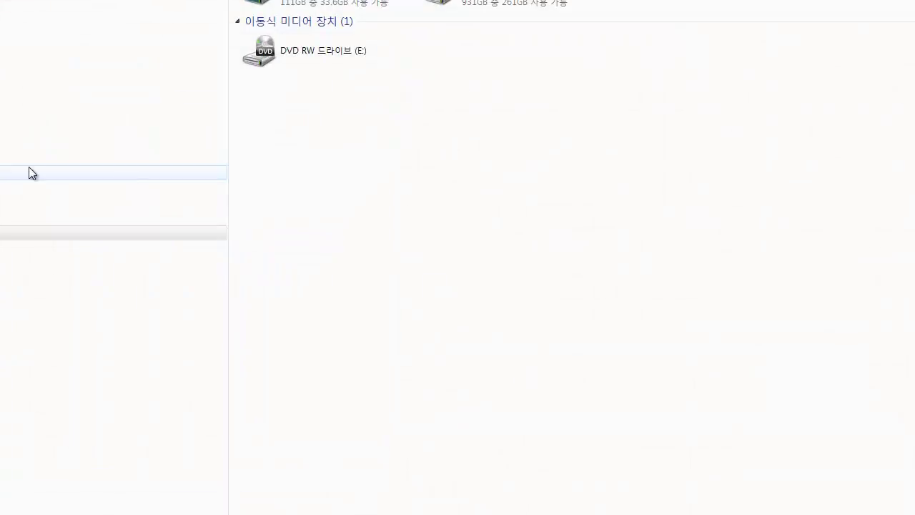
{"action": "left_click", "coordinate": [72, 262]}
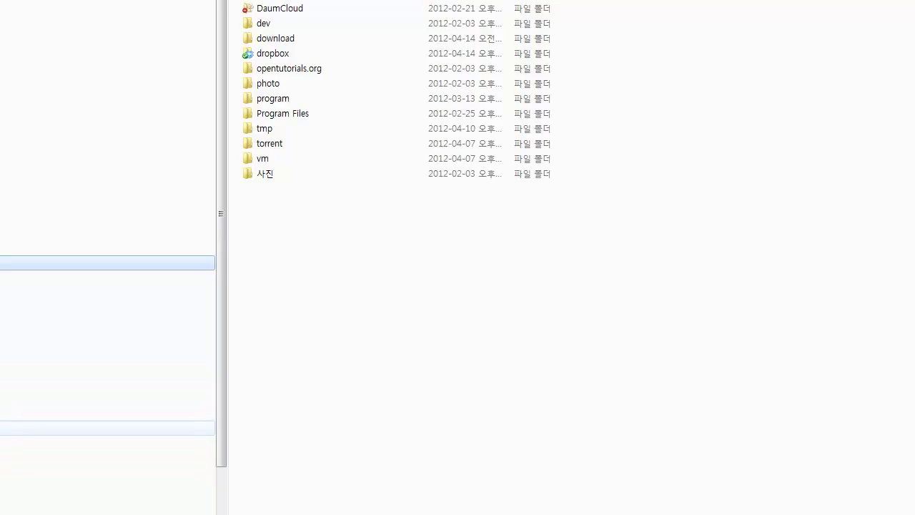
- Open the 서비스기획 folder in Explorer and bring up the actions for quickedit.png
{"action": "left_click", "coordinate": [107, 458]}
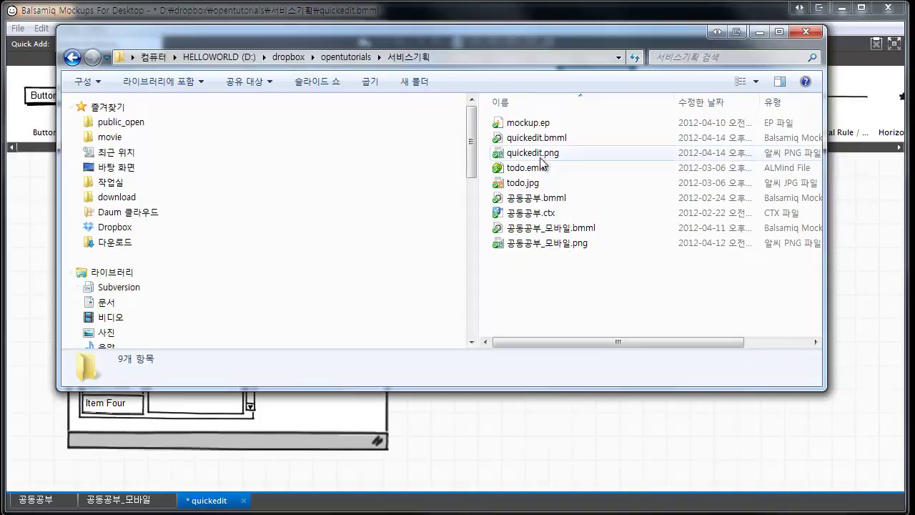
{"action": "left_click", "coordinate": [545, 138]}
{"action": "left_click", "coordinate": [554, 155]}
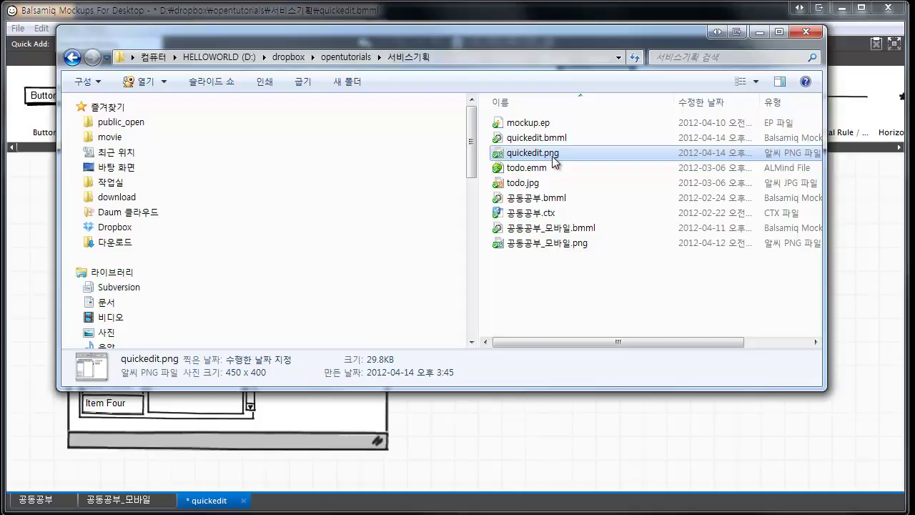
{"action": "left_click", "coordinate": [440, 411]}
{"action": "key", "text": "alt+Tab"}
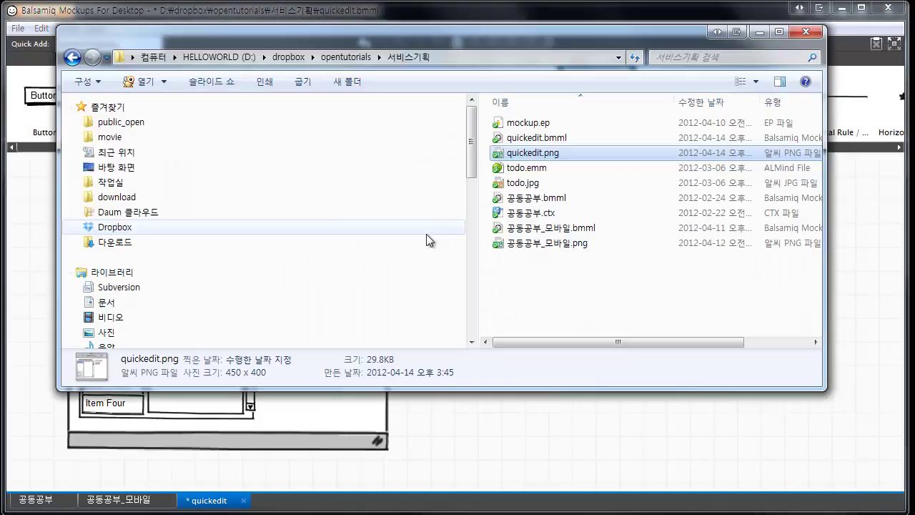
{"action": "right_click", "coordinate": [542, 158]}
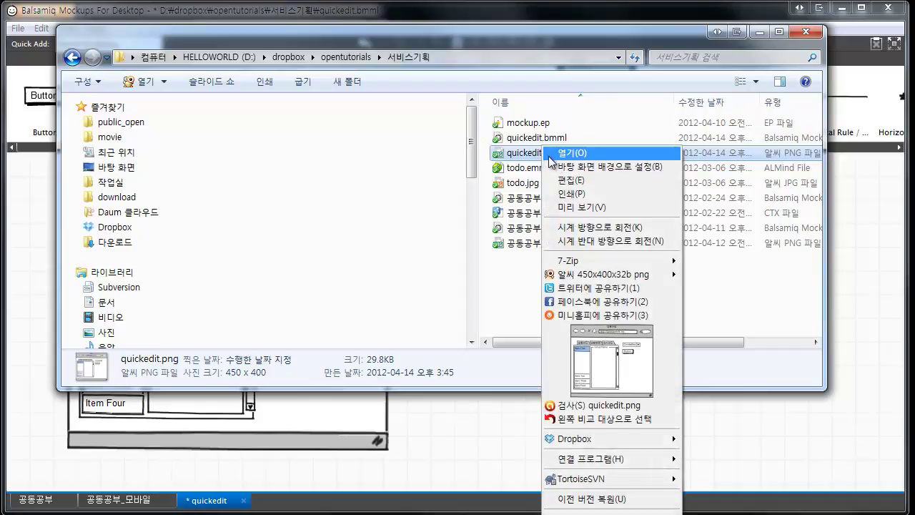
- View quickedit.png in ALSee, close the viewer, and return to the Firefox 협업 page
{"action": "left_click", "coordinate": [598, 154]}
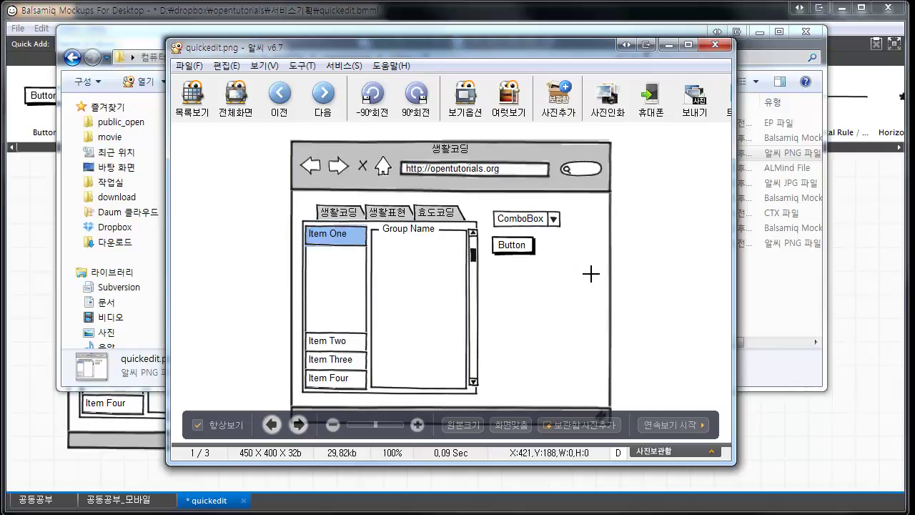
{"action": "key", "text": "Escape"}
{"action": "left_click", "coordinate": [693, 243]}
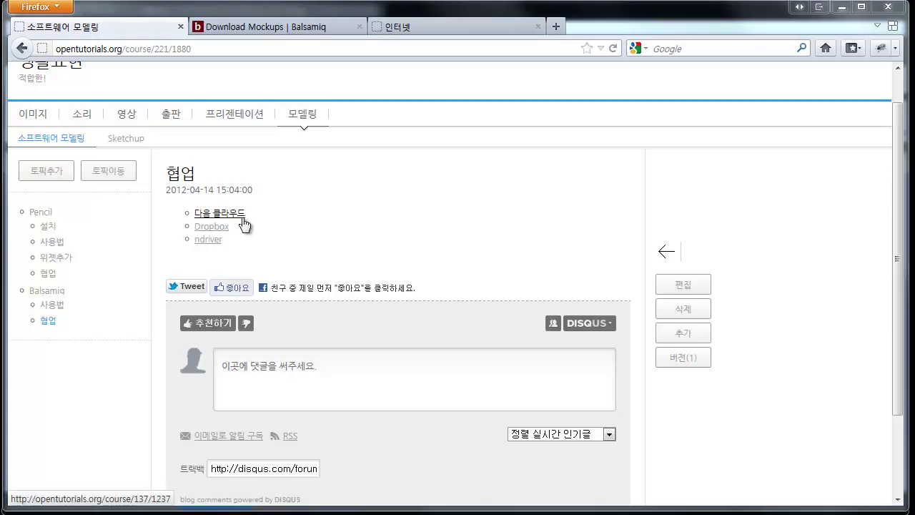
- Open the 다음 클라우드 guide in a new tab, skim it, and return to the 소프트웨어 모델링 page
{"action": "left_click", "coordinate": [243, 219]}
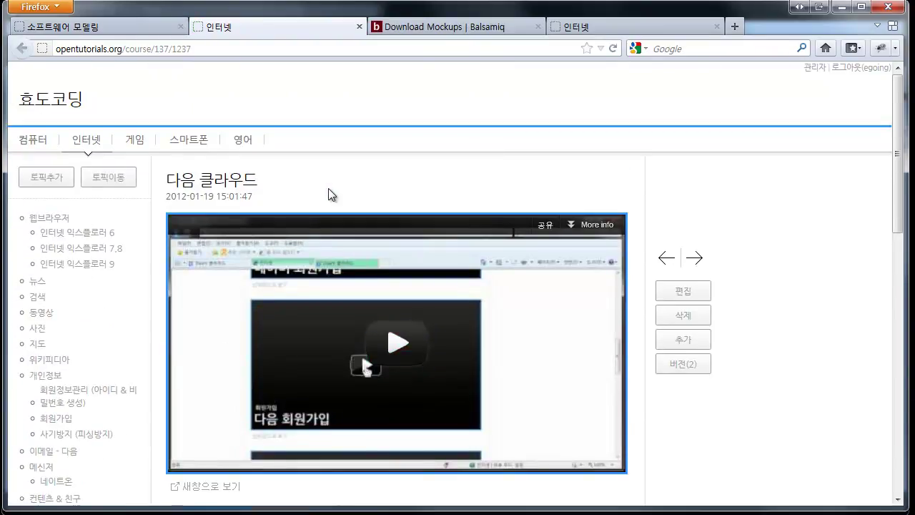
{"action": "scroll", "coordinate": [328, 188], "scroll_direction": "down", "scroll_amount": 6}
{"action": "scroll", "coordinate": [328, 188], "scroll_direction": "up", "scroll_amount": 4}
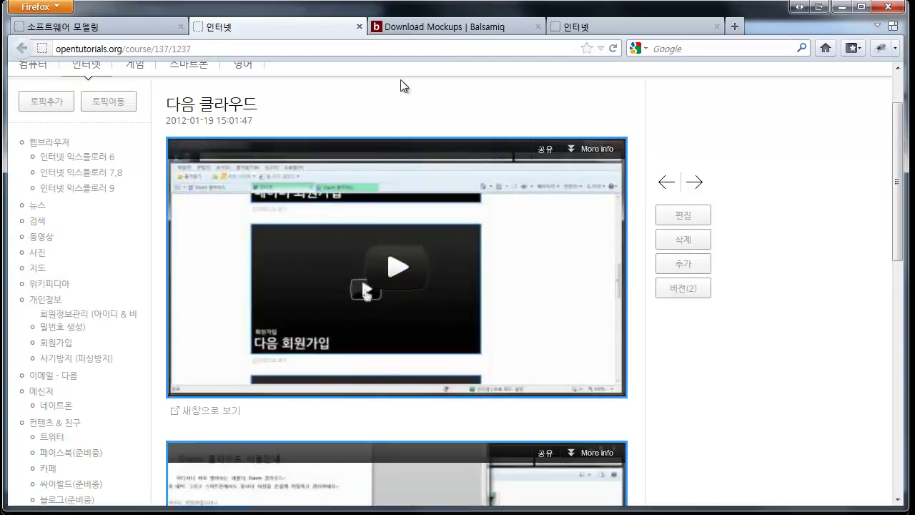
{"action": "left_click", "coordinate": [158, 24]}
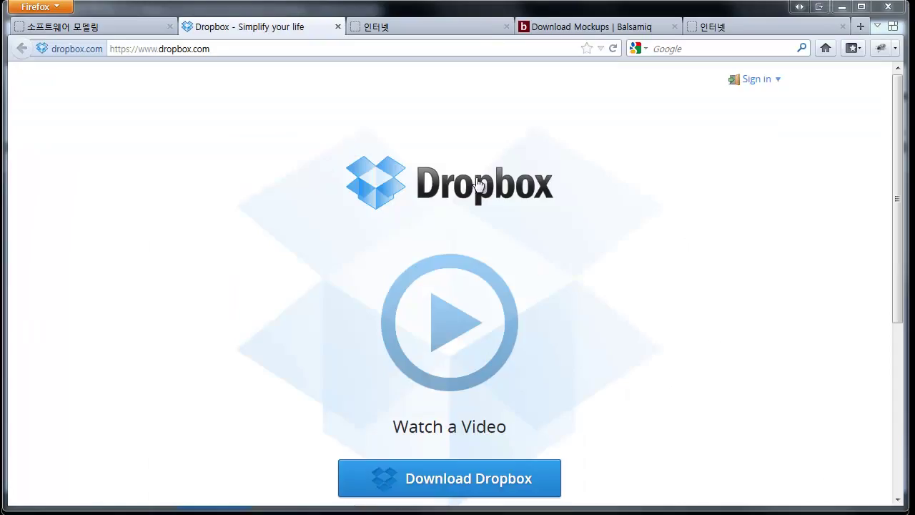
- Open the Dropbox website and start the installer download, dismissing the save prompt
{"action": "left_click", "coordinate": [369, 171]}
{"action": "scroll", "coordinate": [634, 192], "scroll_direction": "down", "scroll_amount": 2}
{"action": "scroll", "coordinate": [632, 197], "scroll_direction": "up", "scroll_amount": 2}
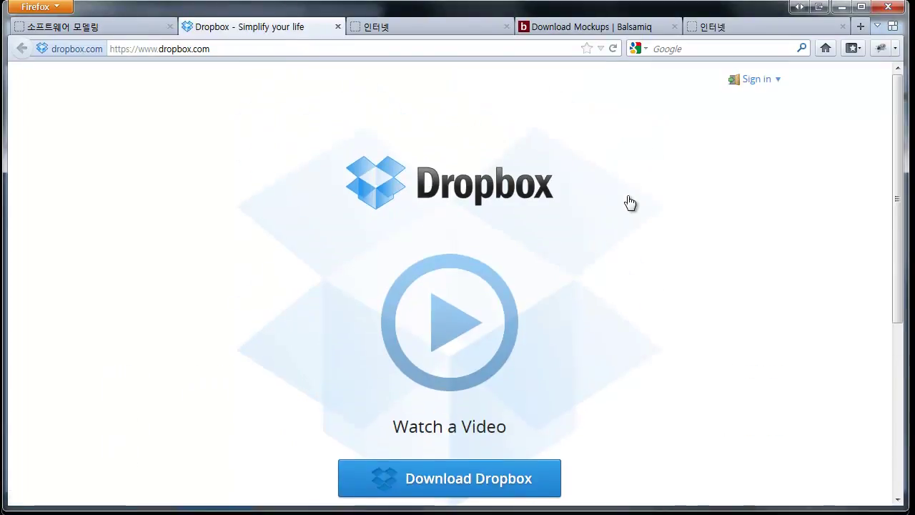
{"action": "scroll", "coordinate": [632, 200], "scroll_direction": "down", "scroll_amount": 6}
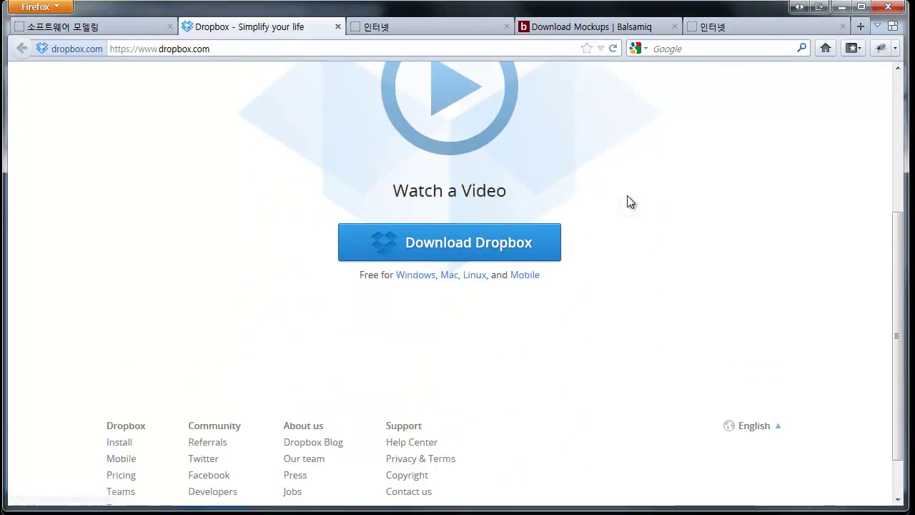
{"action": "left_click", "coordinate": [463, 258]}
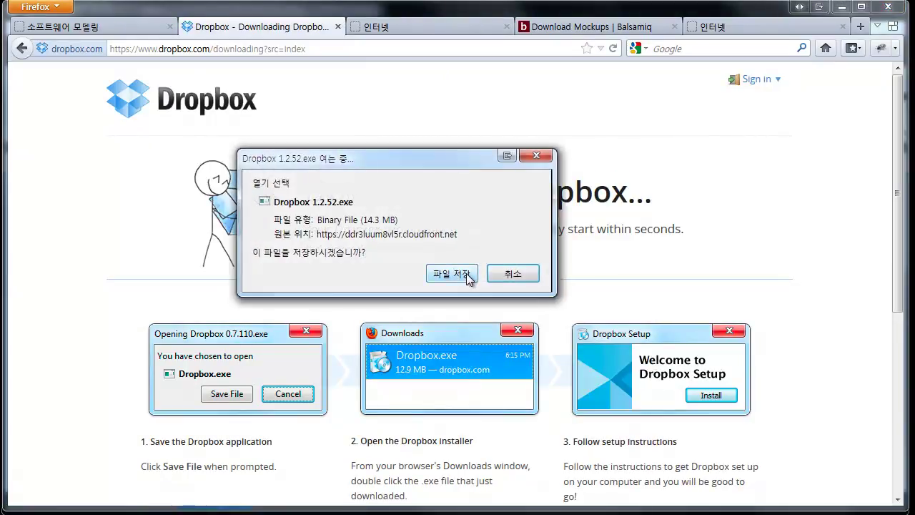
{"action": "left_click", "coordinate": [513, 275]}
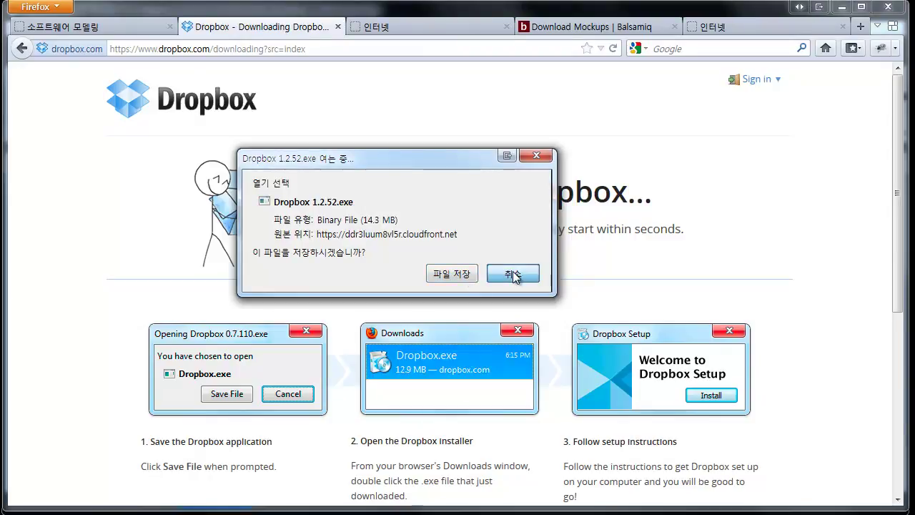
{"action": "left_click", "coordinate": [513, 275]}
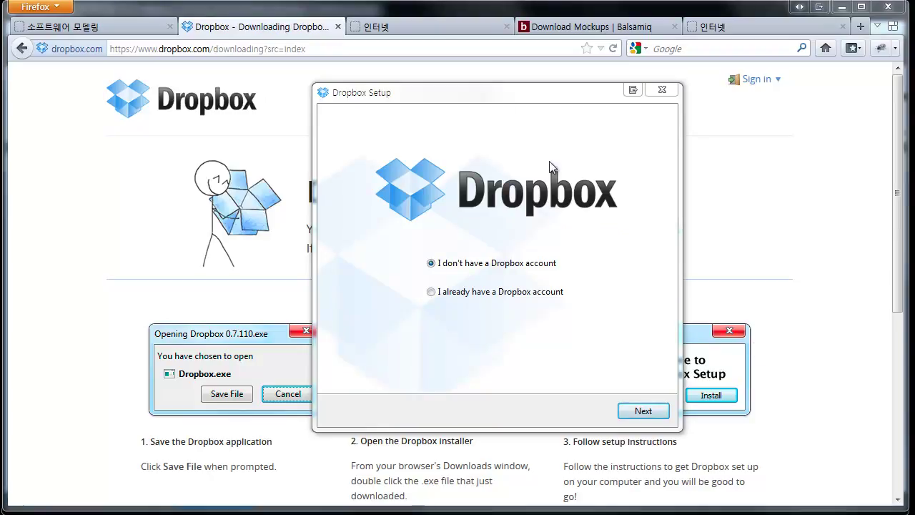
- In Dropbox Setup, choose the 'I already have a Dropbox account' option
{"action": "left_click_drag", "start_coordinate": [497, 85], "coordinate": [418, 97]}
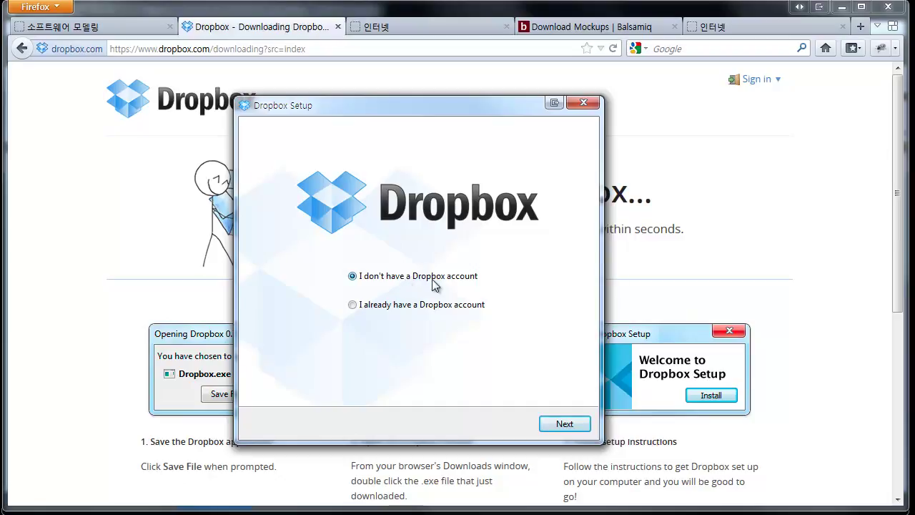
{"action": "left_click", "coordinate": [566, 426]}
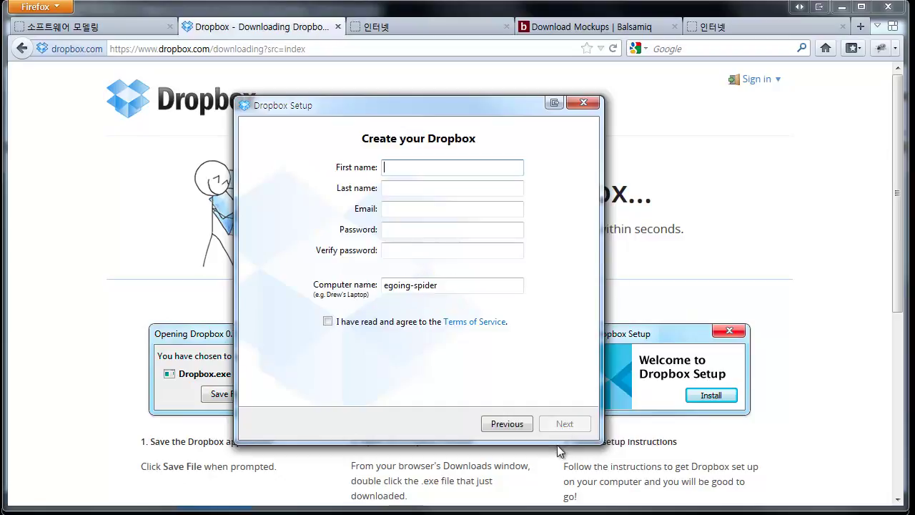
{"action": "left_click", "coordinate": [421, 187]}
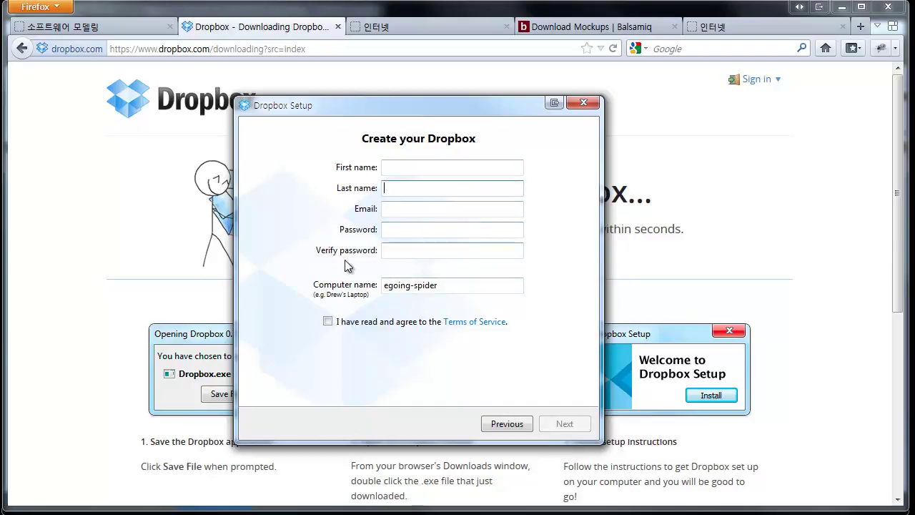
{"action": "left_click", "coordinate": [509, 425]}
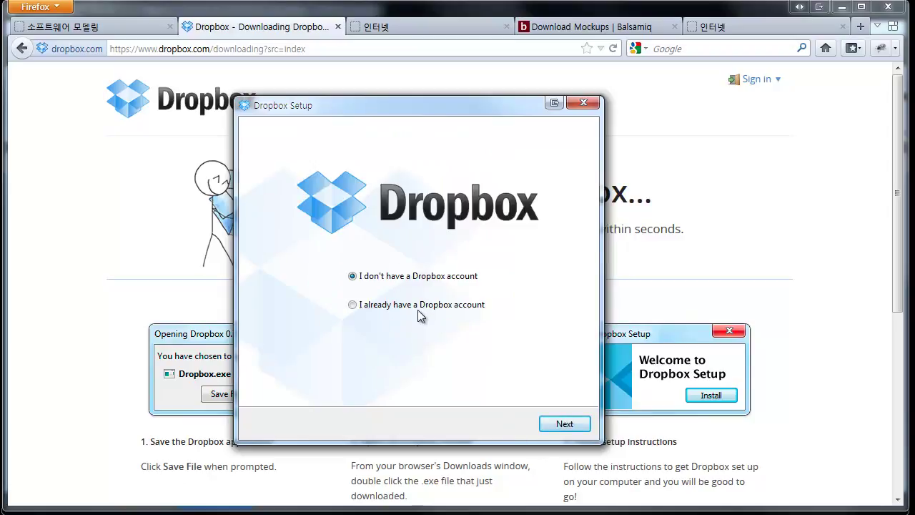
{"action": "left_click", "coordinate": [417, 310]}
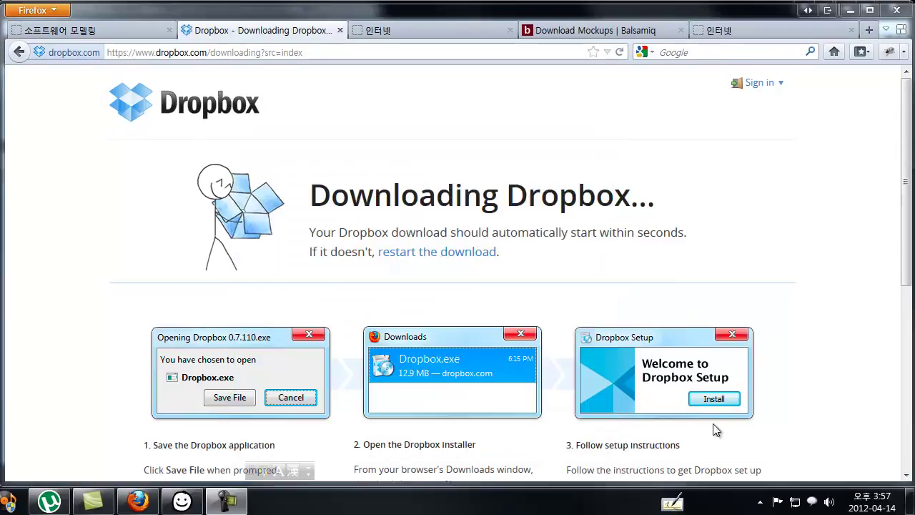
- Open the local Dropbox folder from the Dropbox tray icon's menu
{"action": "left_click", "coordinate": [760, 501]}
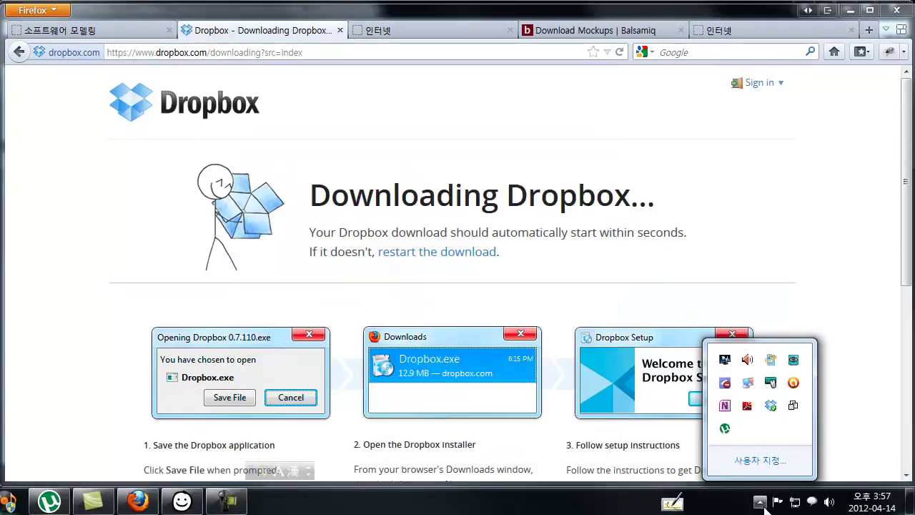
{"action": "left_click", "coordinate": [772, 408]}
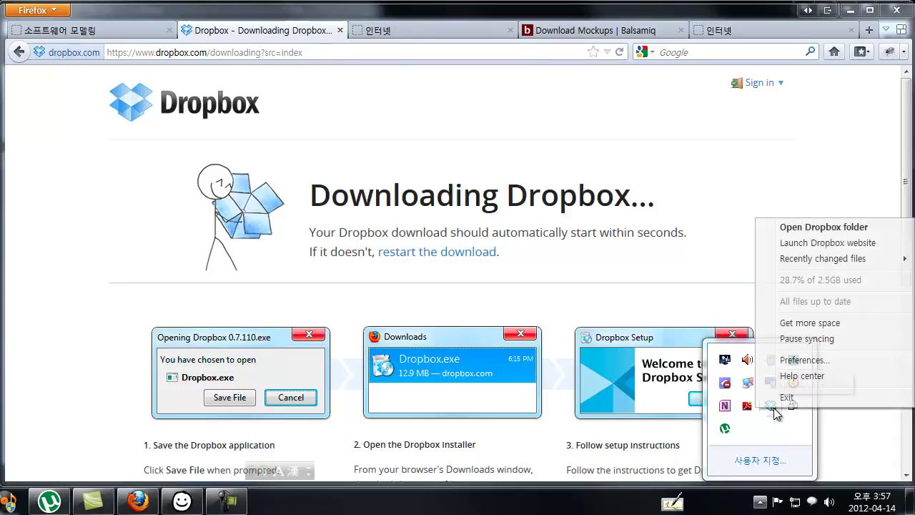
{"action": "left_click", "coordinate": [835, 231]}
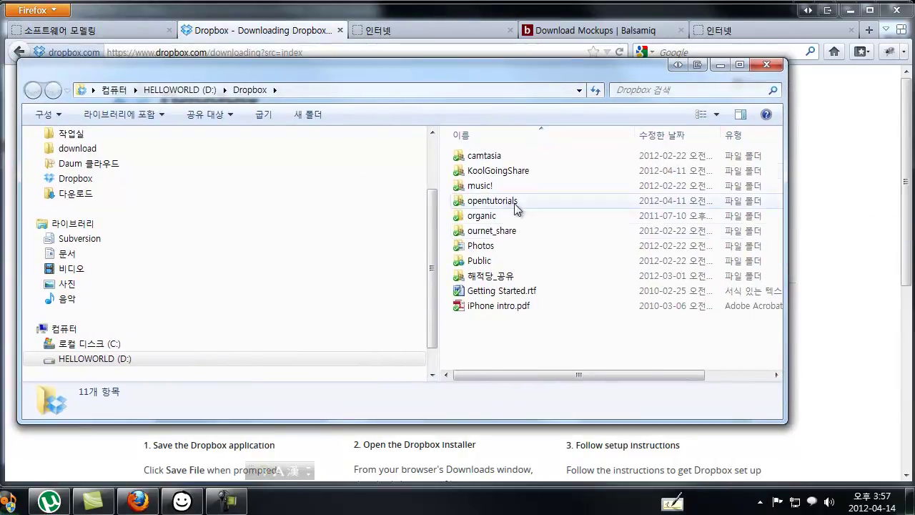
- Create a new folder named 'shareproject' in D:\Dropbox
{"action": "right_click", "coordinate": [507, 325]}
{"action": "mouse_move", "coordinate": [622, 219]}
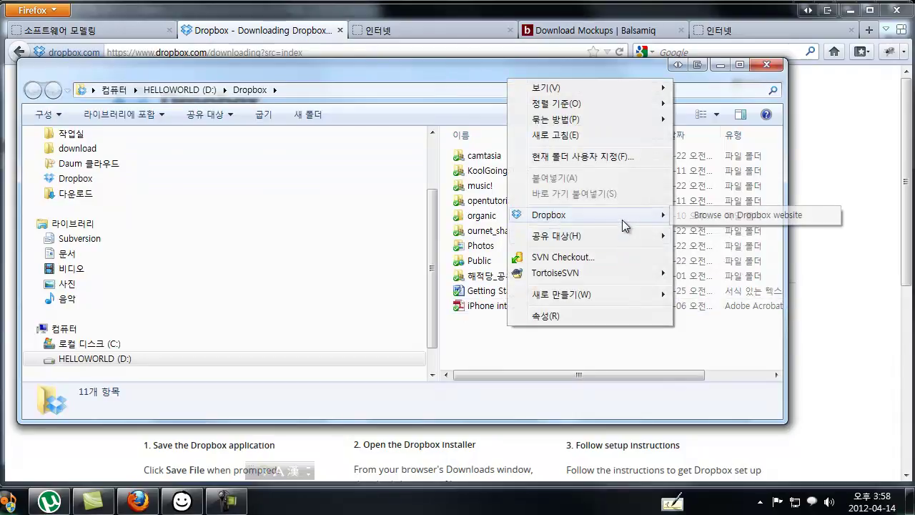
{"action": "mouse_move", "coordinate": [612, 294]}
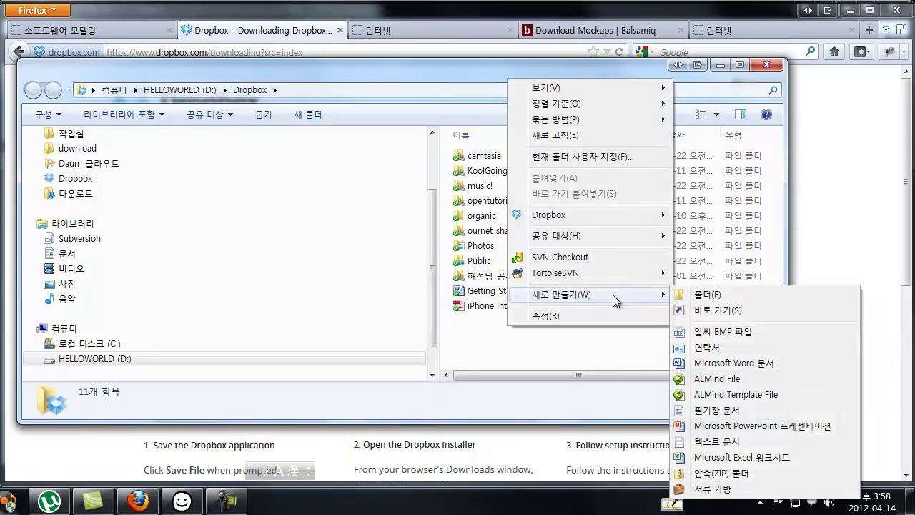
{"action": "left_click", "coordinate": [732, 293]}
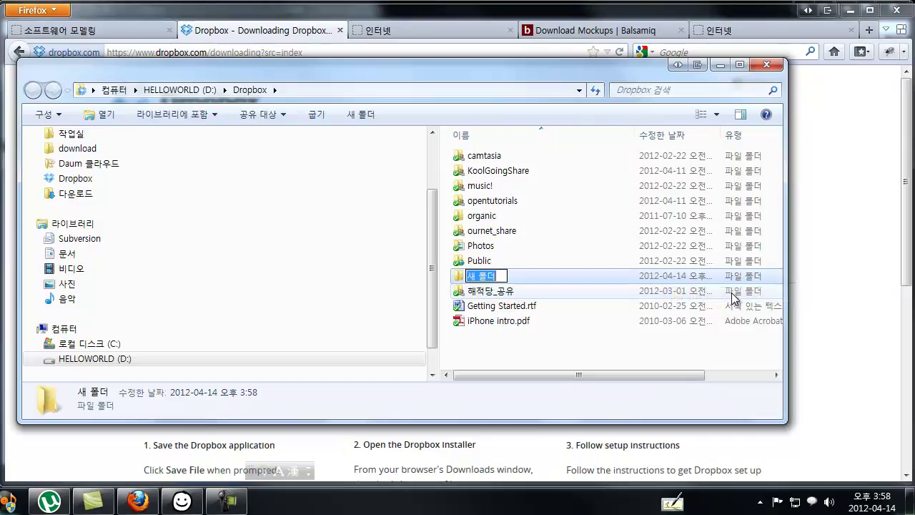
{"action": "type", "text": "share"}
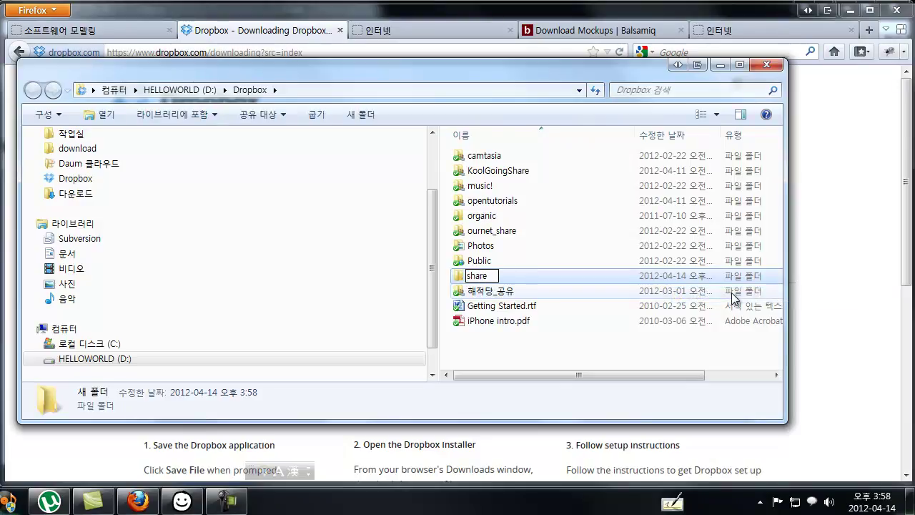
{"action": "type", "text": "projec"}
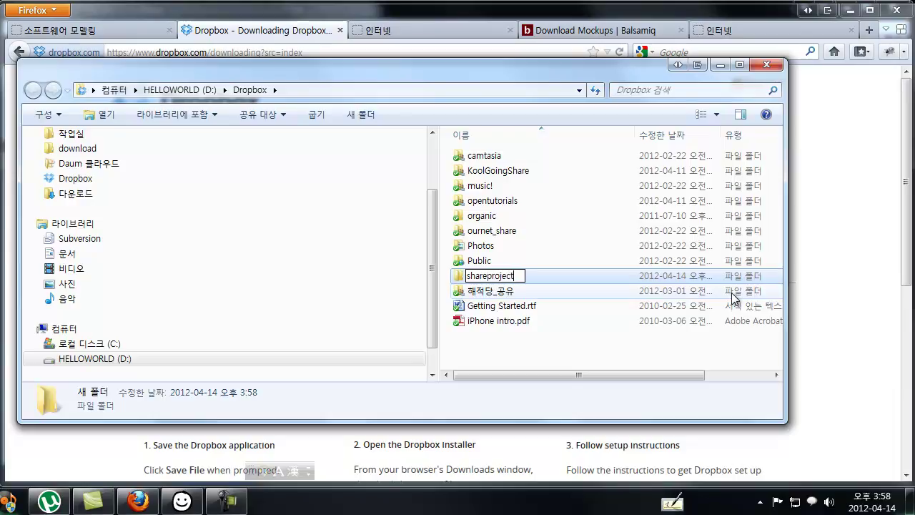
{"action": "type", "text": "t"}
{"action": "key", "text": "Return"}
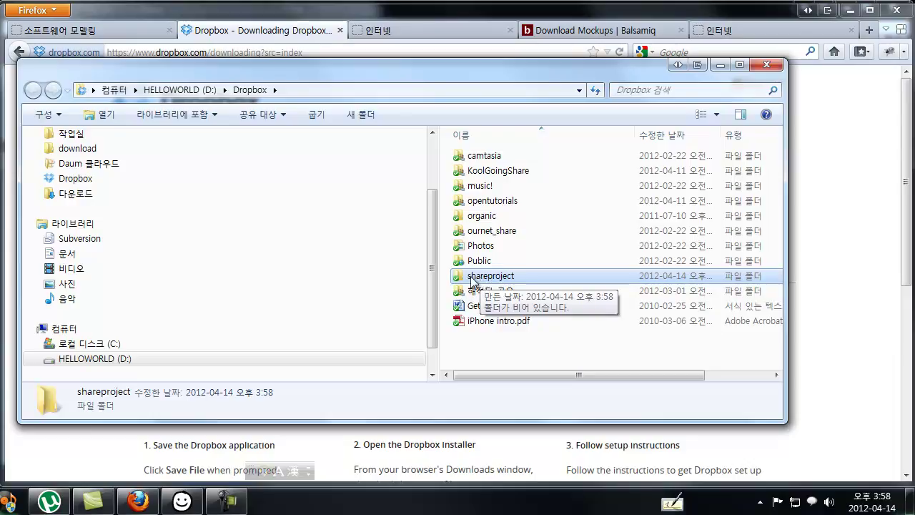
- Switch the Dropbox folder's file list from Details to large icons
{"action": "scroll", "coordinate": [479, 284], "scroll_direction": "up", "scroll_amount": 2, "text": "ctrl"}
{"action": "scroll", "coordinate": [497, 256], "scroll_direction": "up", "scroll_amount": 3, "text": "ctrl"}
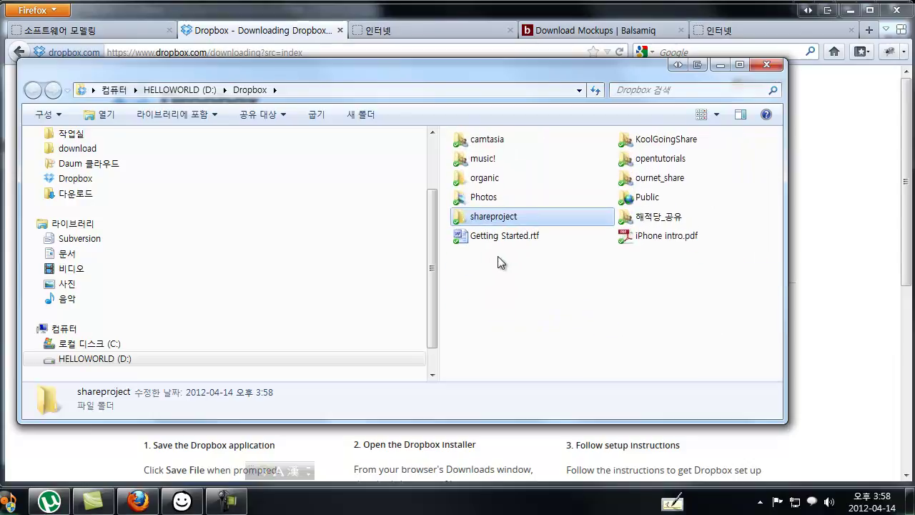
{"action": "scroll", "coordinate": [637, 265], "scroll_direction": "up", "scroll_amount": 2, "text": "ctrl"}
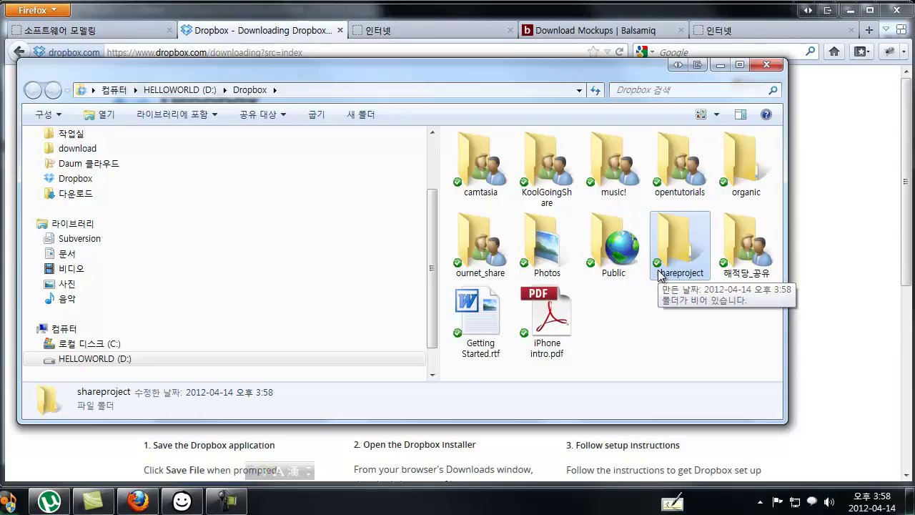
- Inside shareproject, create an empty text document named readme.txt
{"action": "double_click", "coordinate": [659, 272]}
{"action": "right_click", "coordinate": [567, 210]}
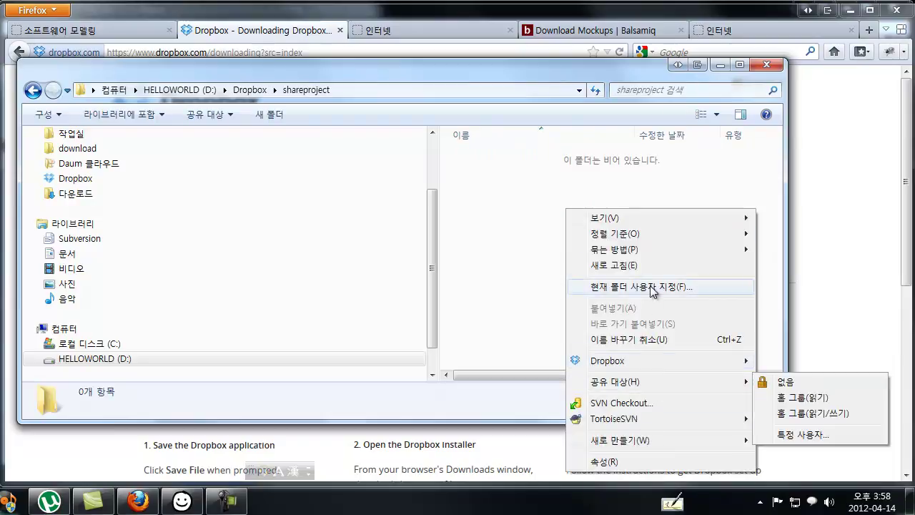
{"action": "mouse_move", "coordinate": [622, 439]}
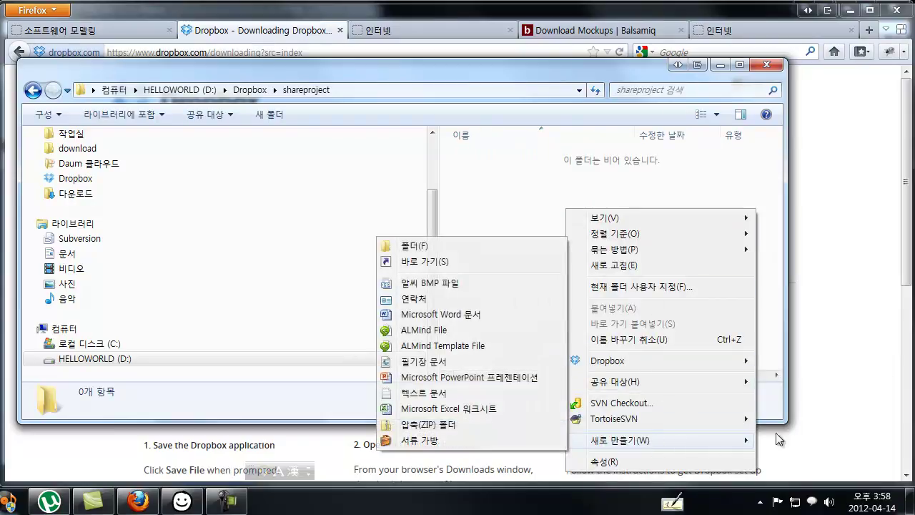
{"action": "left_click", "coordinate": [472, 393]}
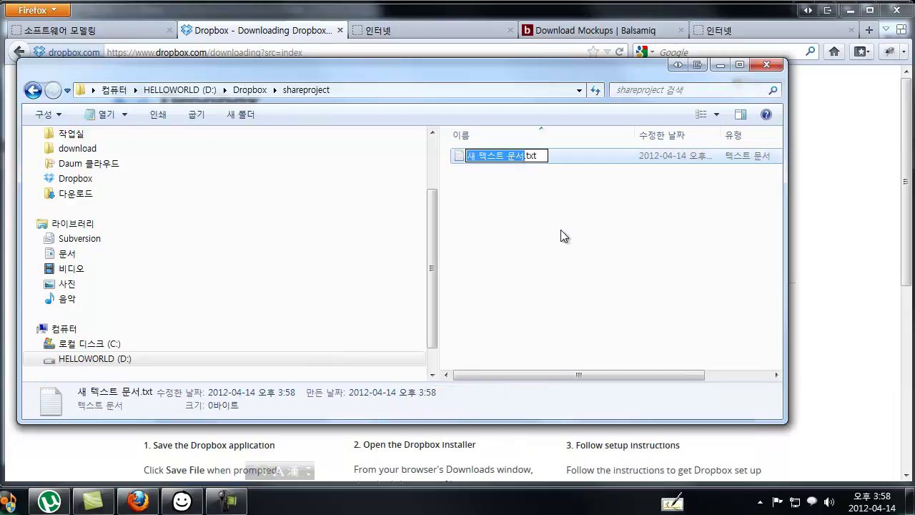
{"action": "type", "text": "readme"}
{"action": "key", "text": "Return"}
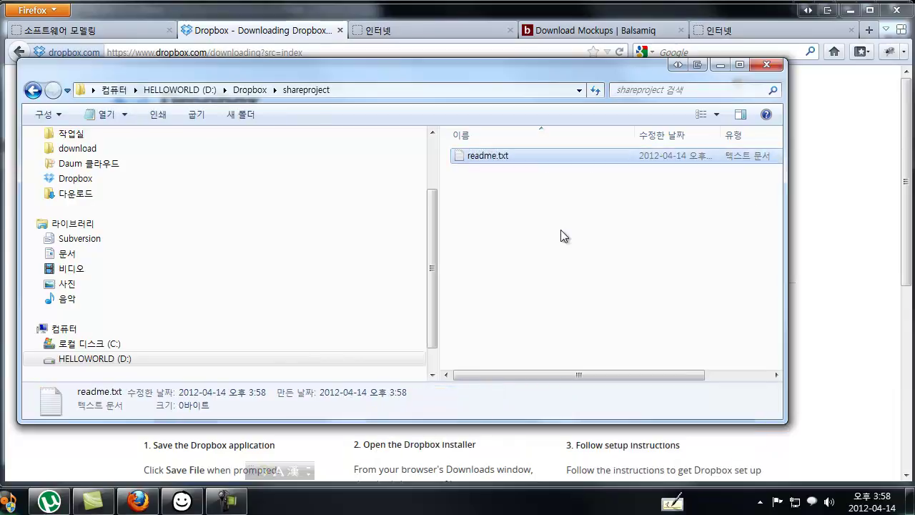
{"action": "left_click", "coordinate": [562, 230]}
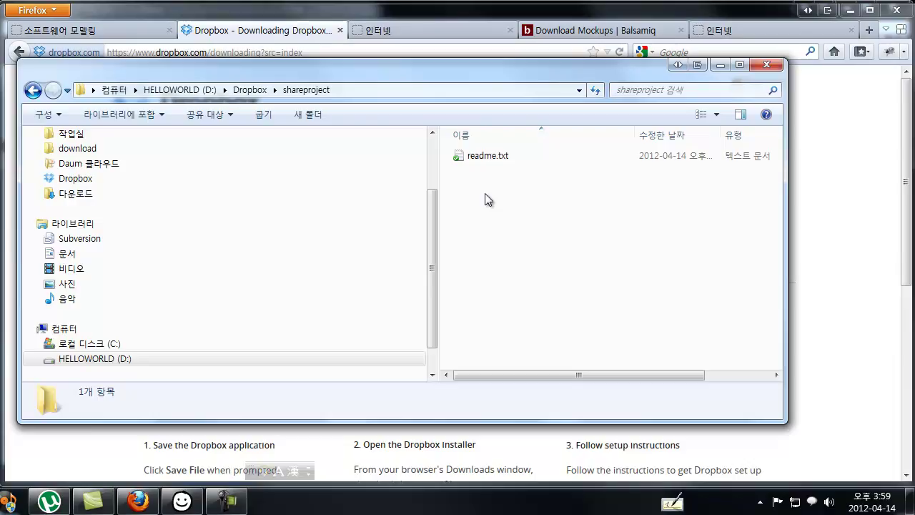
- Go back up to the Dropbox folder and reopen the shareproject folder
{"action": "key", "text": "BackSpace"}
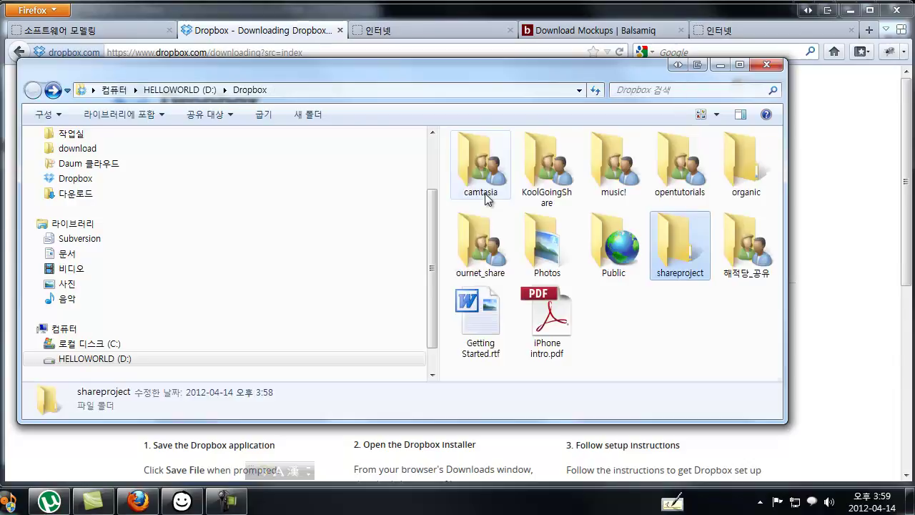
{"action": "right_click", "coordinate": [684, 237]}
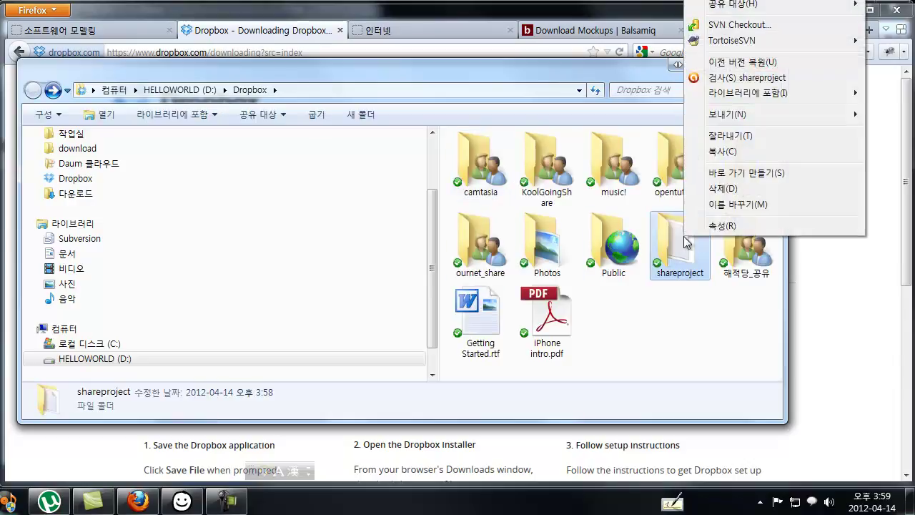
{"action": "left_click", "coordinate": [689, 300]}
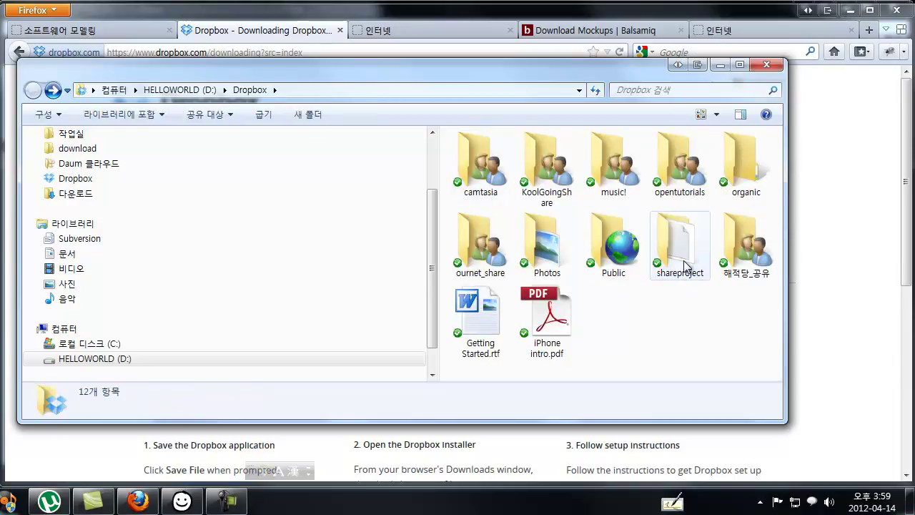
{"action": "double_click", "coordinate": [684, 263]}
- View readme.txt on the Dropbox website using Dropbox's Browse on Dropbox website option
{"action": "left_click", "coordinate": [462, 161]}
{"action": "right_click", "coordinate": [463, 161]}
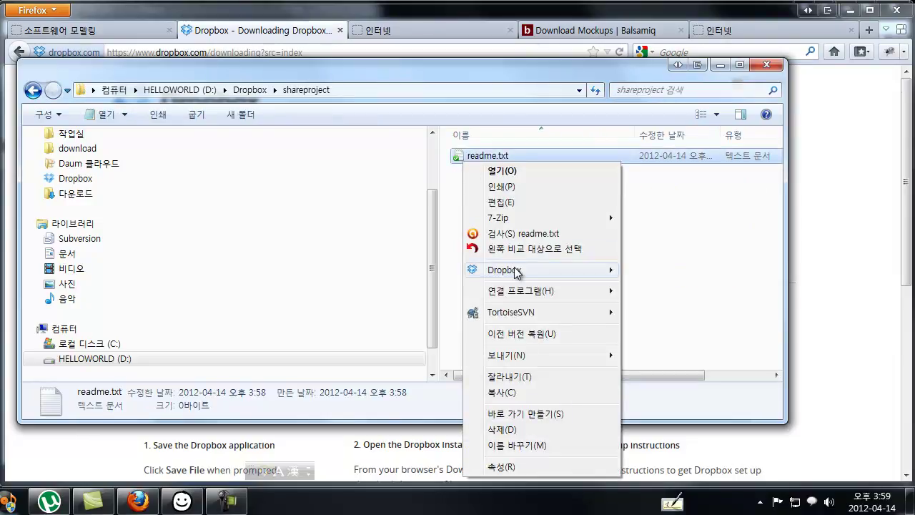
{"action": "mouse_move", "coordinate": [514, 268]}
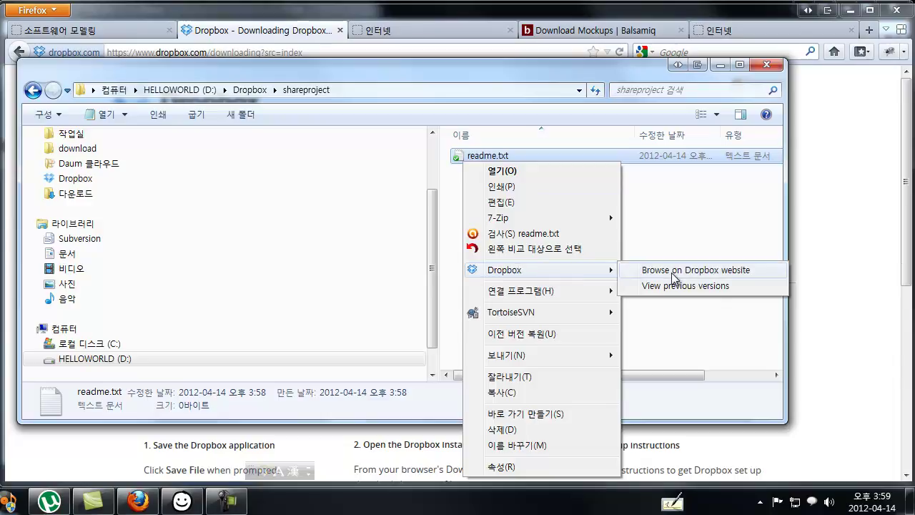
{"action": "left_click", "coordinate": [704, 230]}
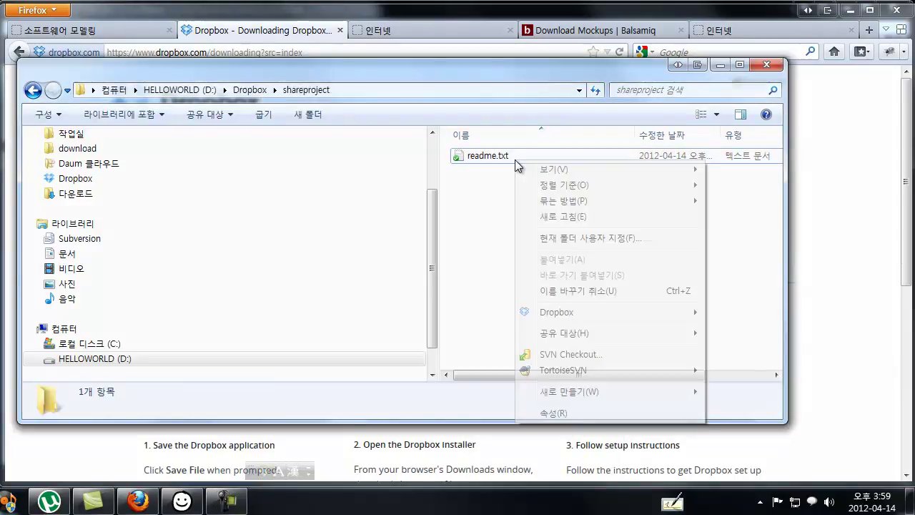
- Return to the Dropbox folder and bring up the shareproject folder's actions
{"action": "key", "text": "BackSpace"}
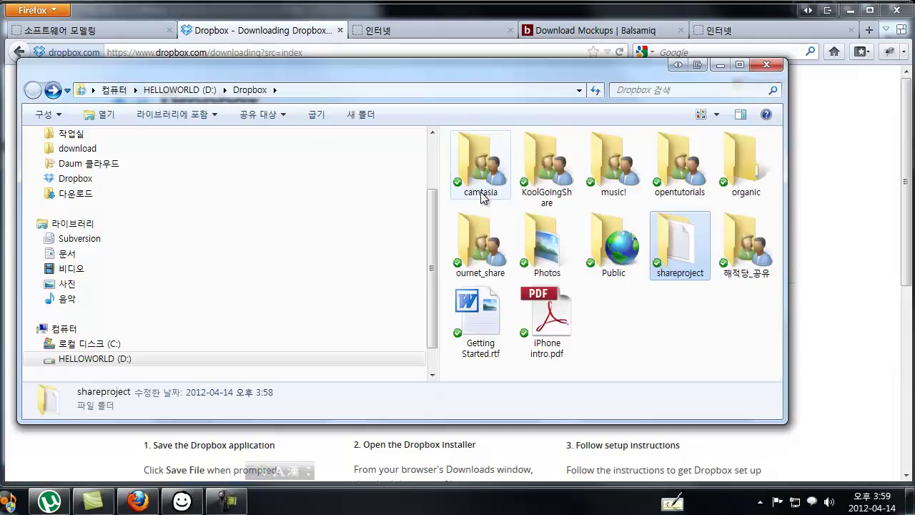
{"action": "left_click", "coordinate": [672, 320]}
{"action": "right_click", "coordinate": [679, 271]}
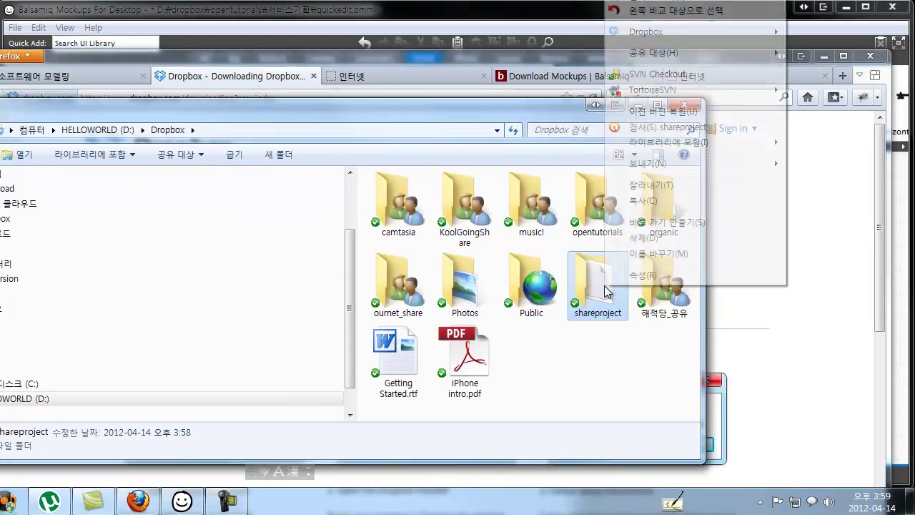
- Share shareproject using the Dropbox menu's 'Share this folder...' option on the website
{"action": "right_click", "coordinate": [605, 284]}
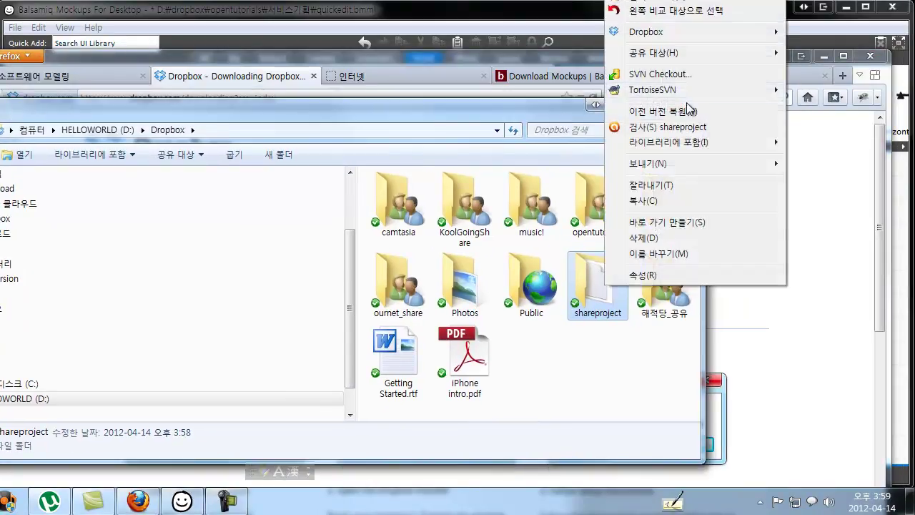
{"action": "mouse_move", "coordinate": [685, 37]}
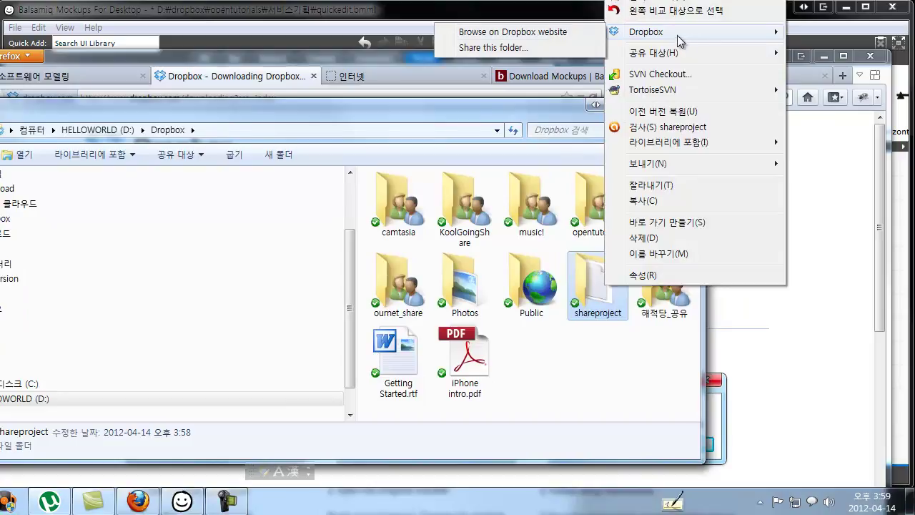
{"action": "left_click", "coordinate": [496, 48]}
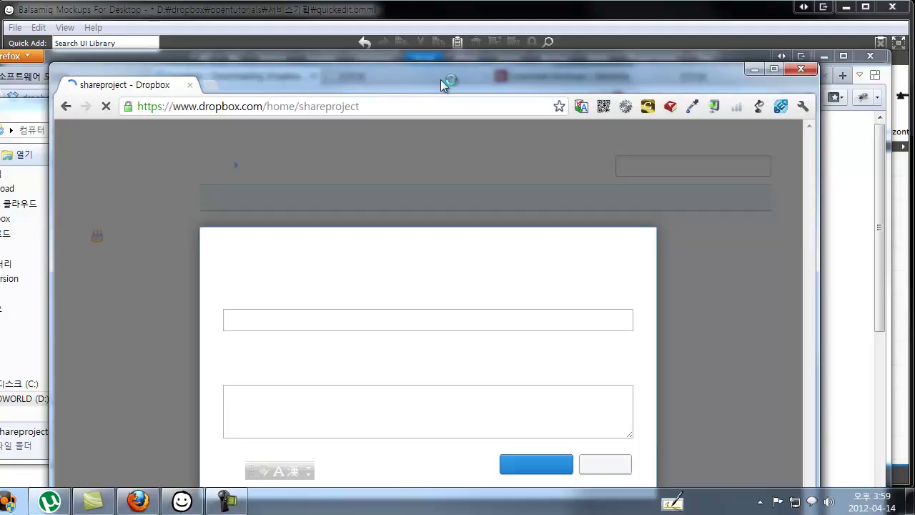
- Enter the collaborator's e-mail address in the shareproject Invite collaborators field
{"action": "left_click_drag", "start_coordinate": [443, 84], "coordinate": [459, 10]}
{"action": "left_click", "coordinate": [359, 256]}
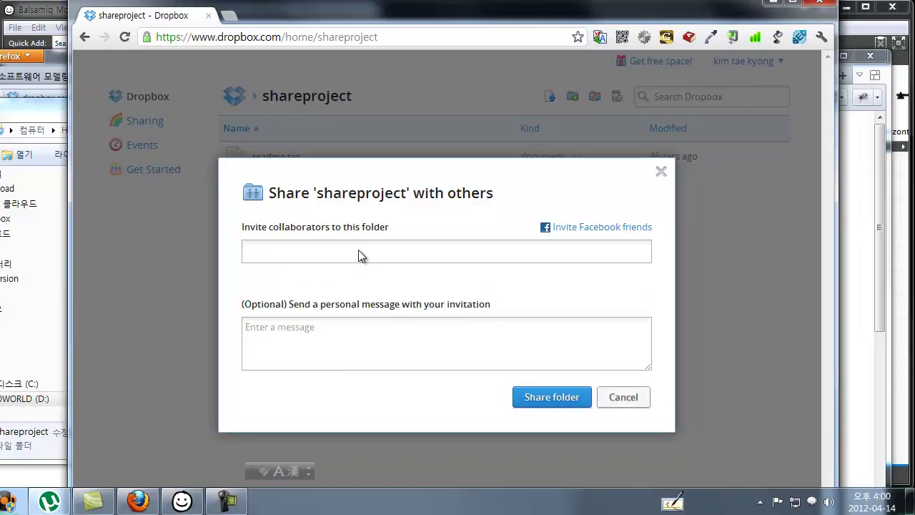
{"action": "type", "text": "k"}
{"action": "key", "text": "BackSpace"}
- Move to the optional message box, then return to the Balsamiq browser wireframe
{"action": "left_click", "coordinate": [390, 320]}
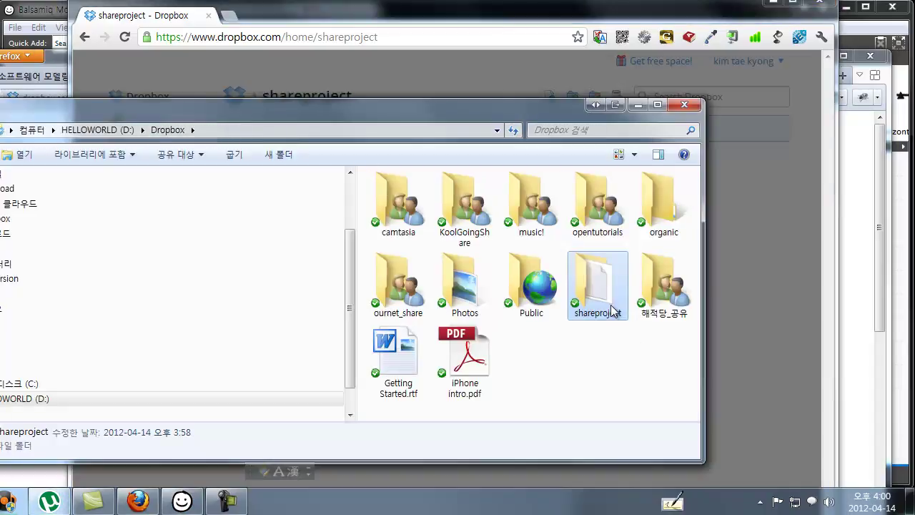
{"action": "double_click", "coordinate": [608, 310]}
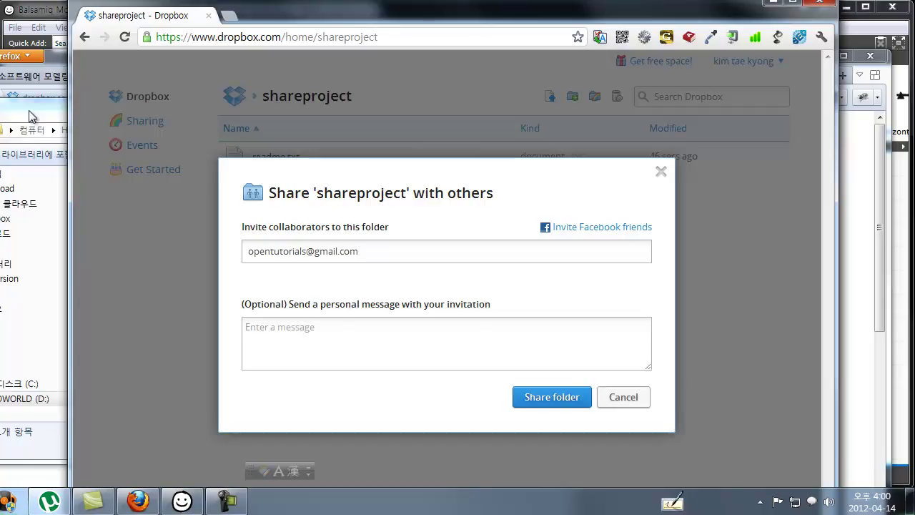
{"action": "left_click", "coordinate": [183, 500]}
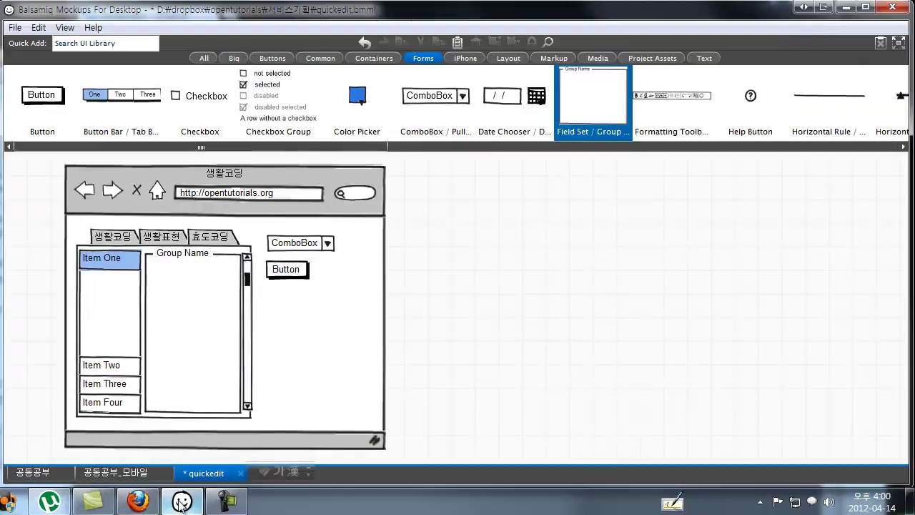